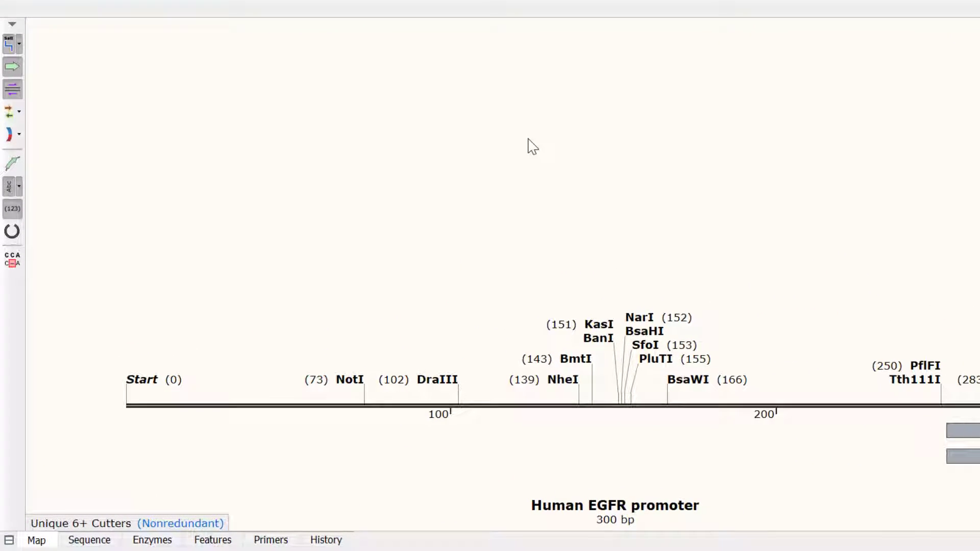
- Show the promoter (1..300) as sequence and select bases 1–17 (Tm 60 °C)
left_click(140, 383)
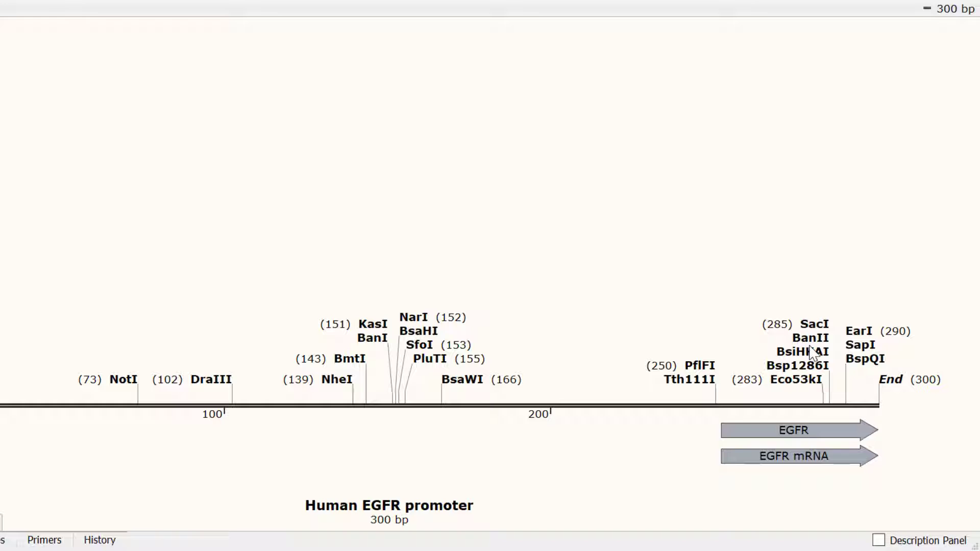
left_click(893, 381)
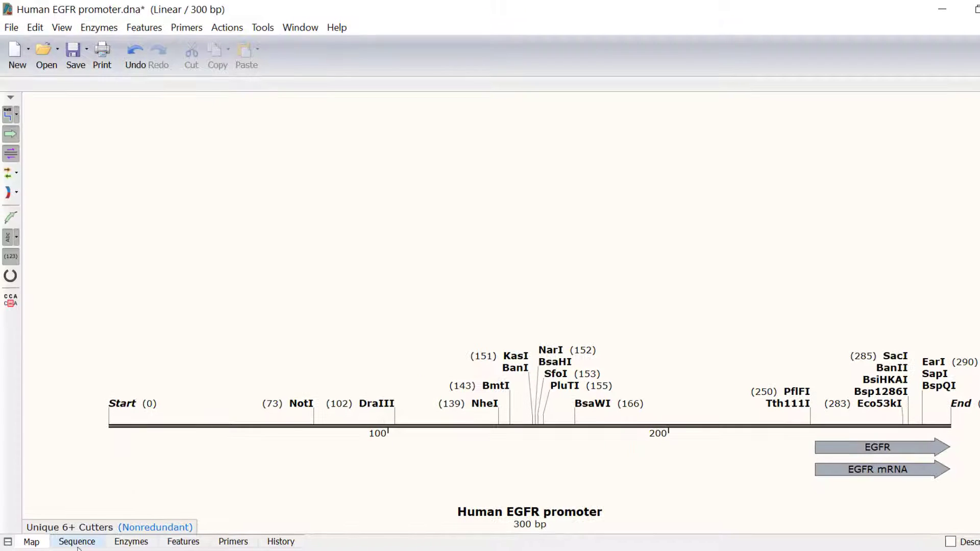
left_click(76, 542)
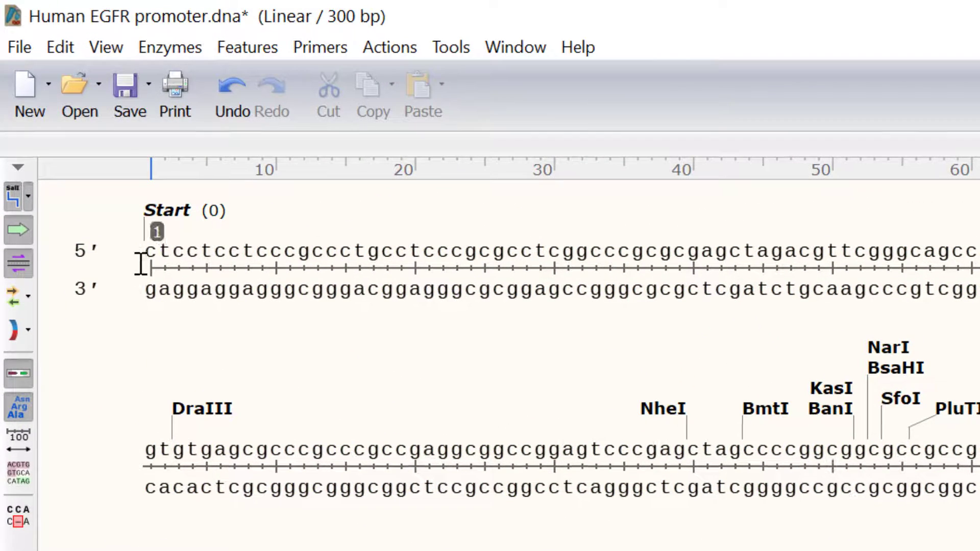
left_click_drag(141, 263, 387, 272)
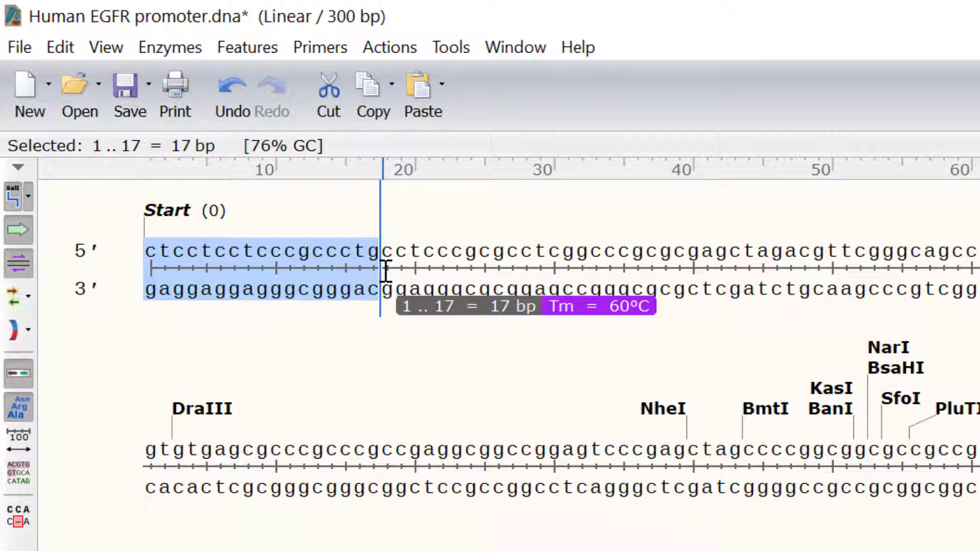
left_click_drag(385, 271, 385, 270)
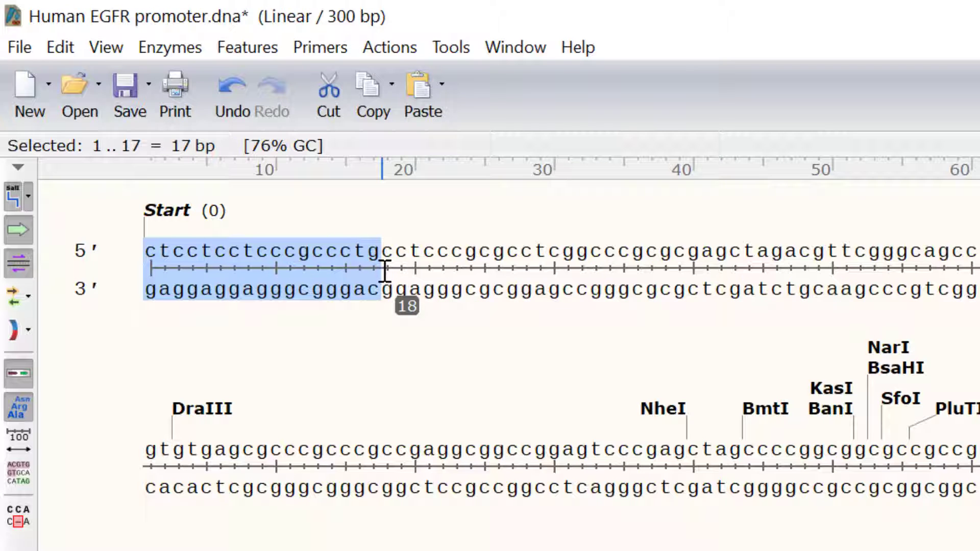
- Create top-strand primer EGFR.FOR from bases 1–17, described as 'Primer to add Acc65I site'
left_click(334, 54)
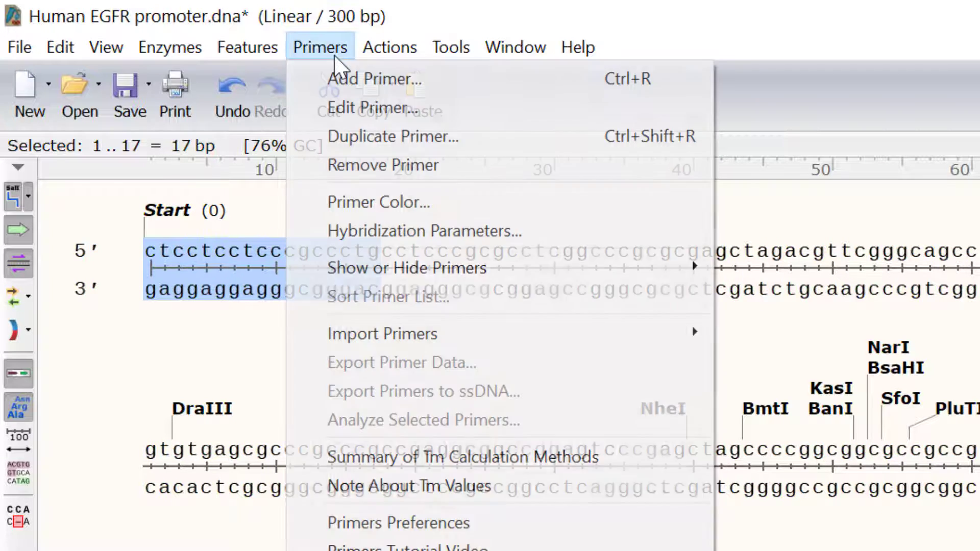
left_click(455, 79)
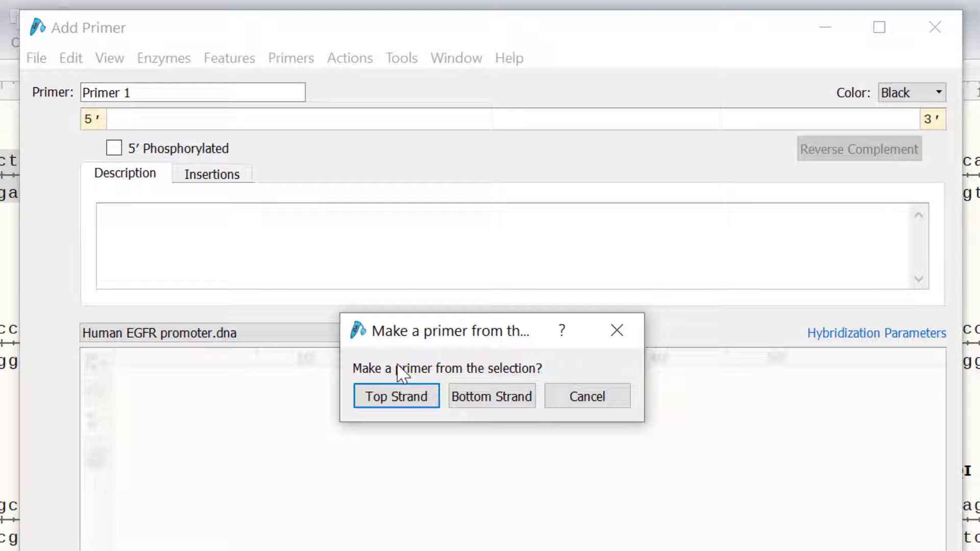
left_click(411, 401)
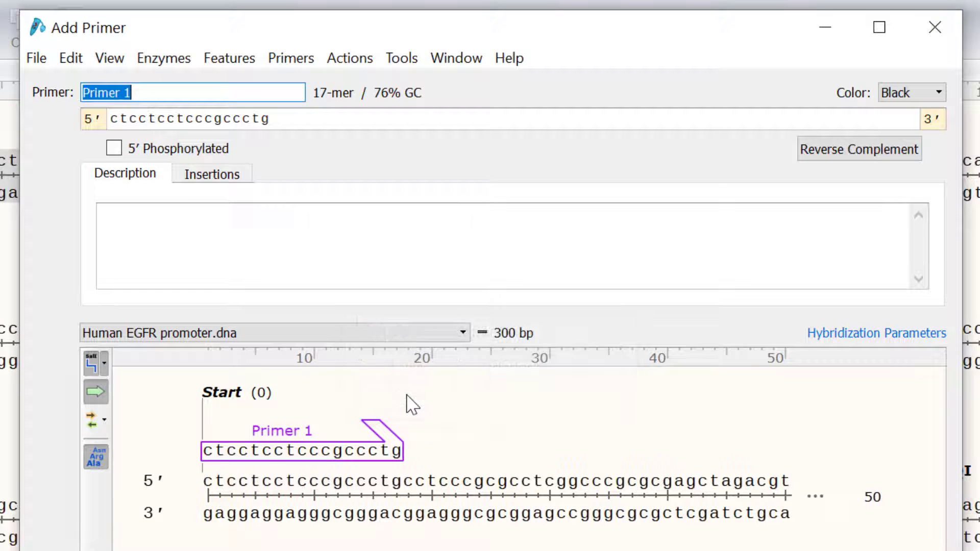
type("EGFR.FOR")
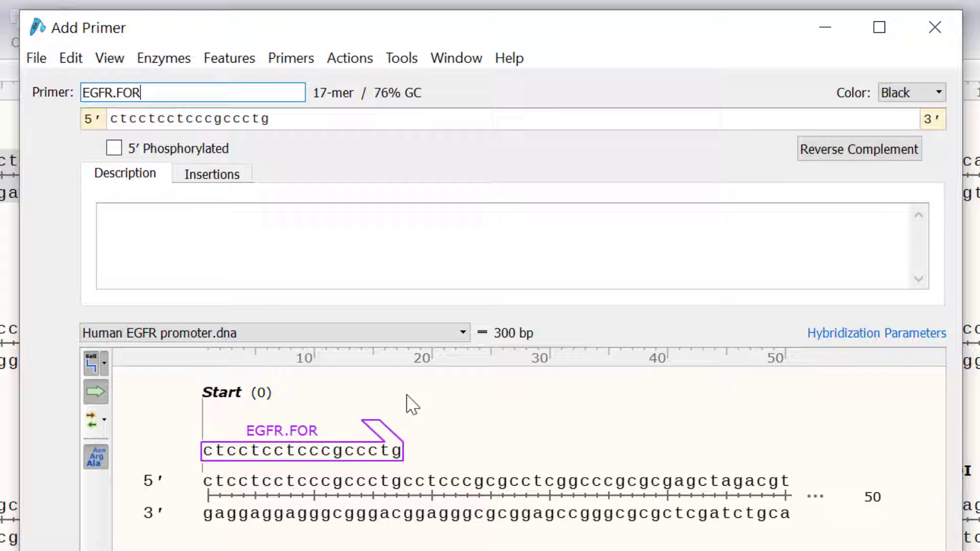
left_click(298, 223)
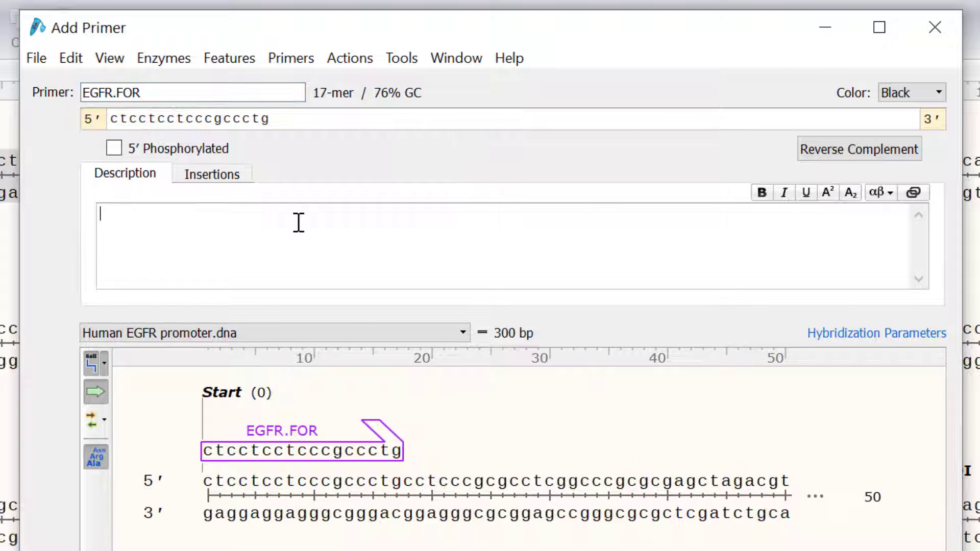
type("Primer to add Acc65I site")
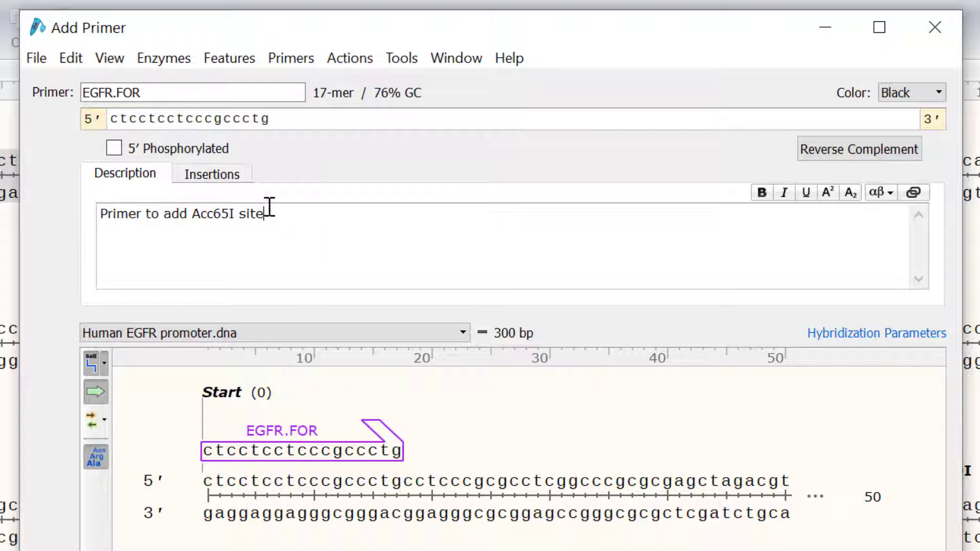
left_click(223, 177)
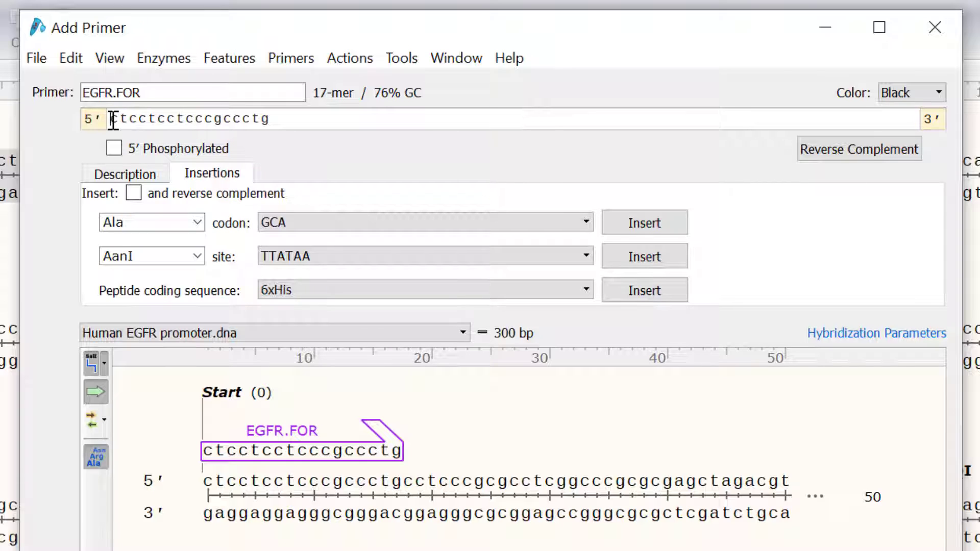
- Add an Acc65I GGTACC site plus leading bases AAAGCA to EGFR.FOR's 5′ end
left_click(197, 257)
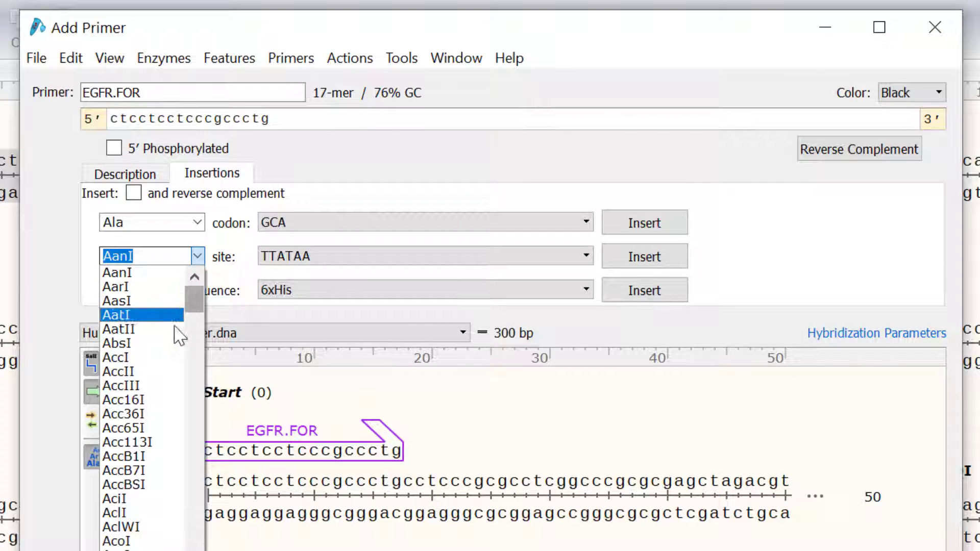
left_click(158, 429)
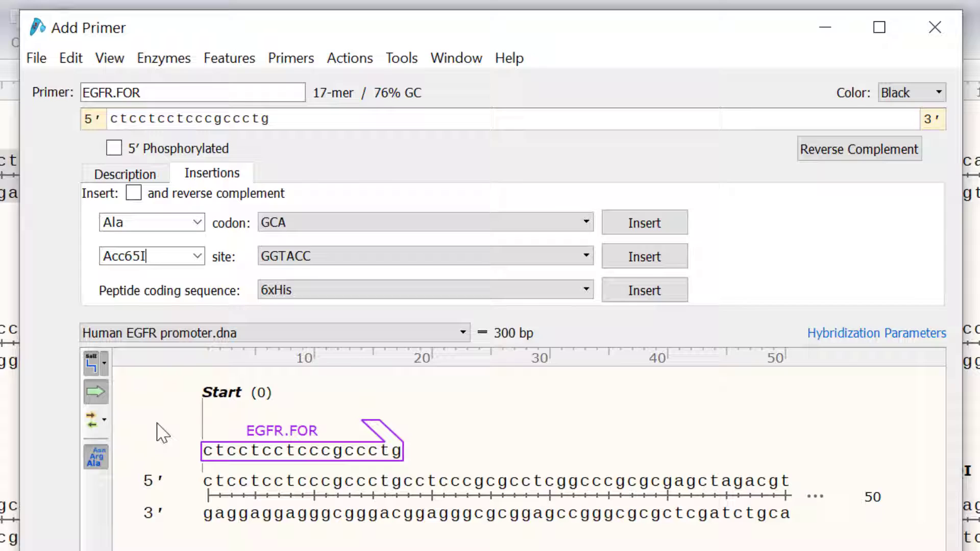
left_click(659, 260)
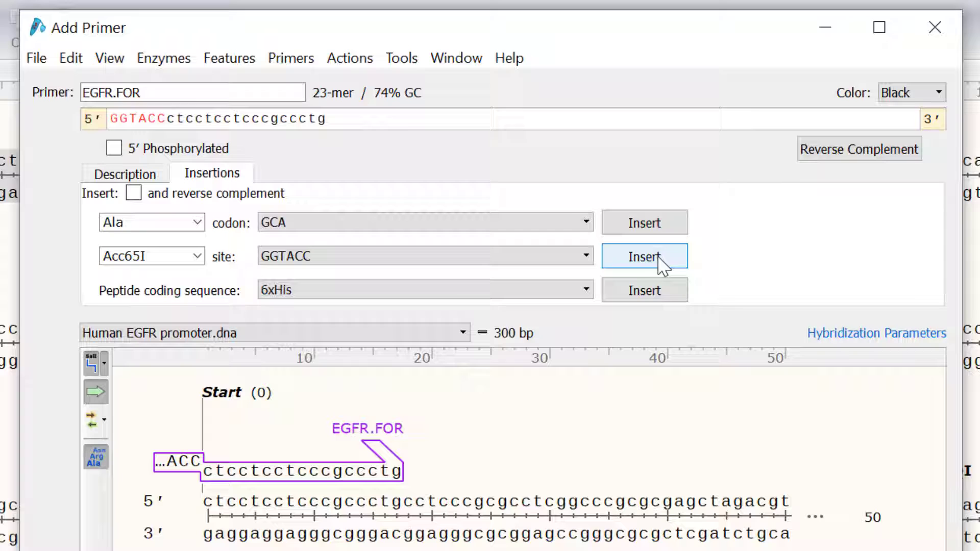
left_click(113, 118)
type("AAA")
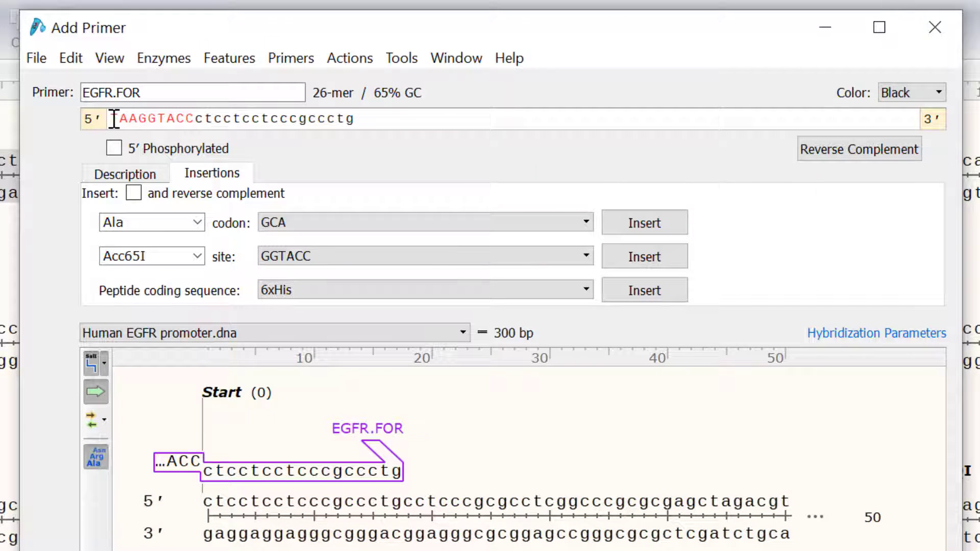
type("GCA")
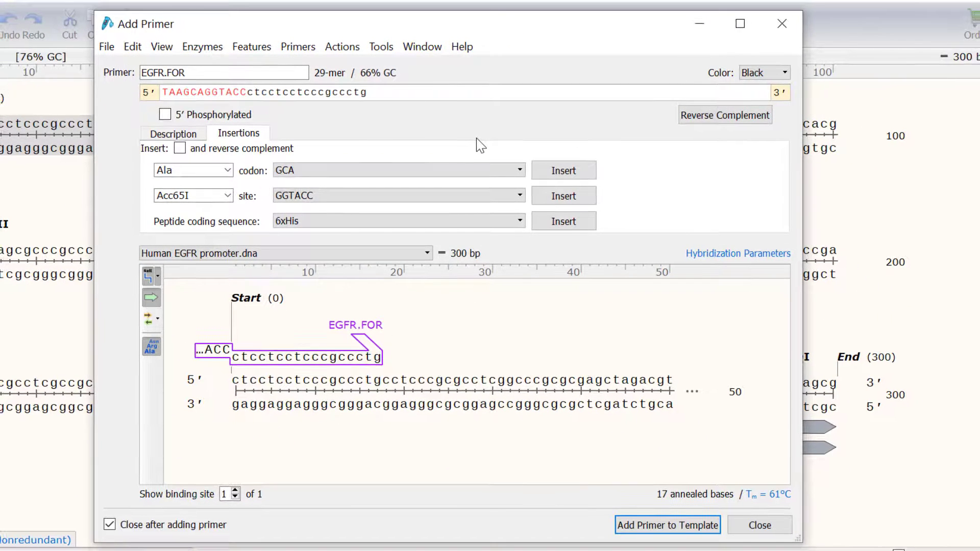
- Place EGFR.FOR on the template and select the final bases 284–300
left_click(714, 526)
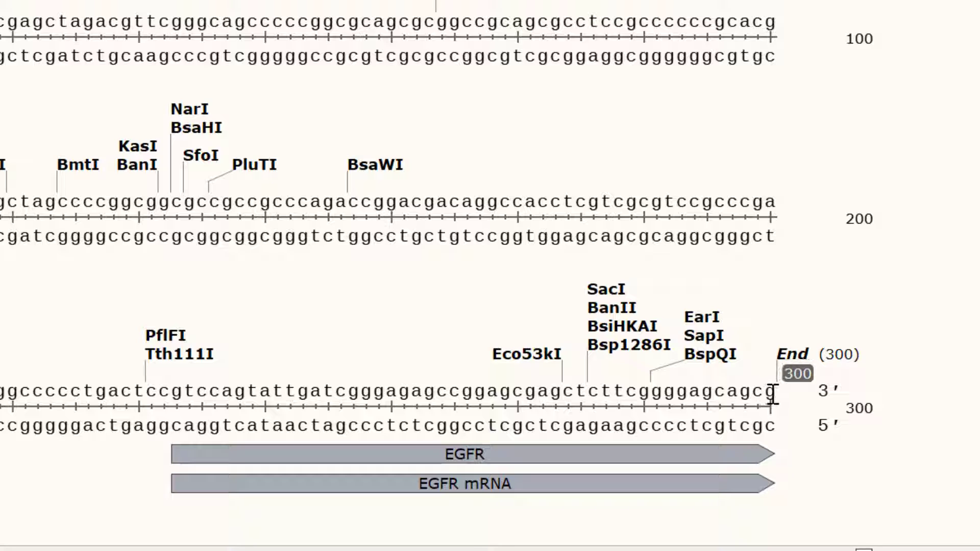
left_click_drag(773, 395, 563, 418)
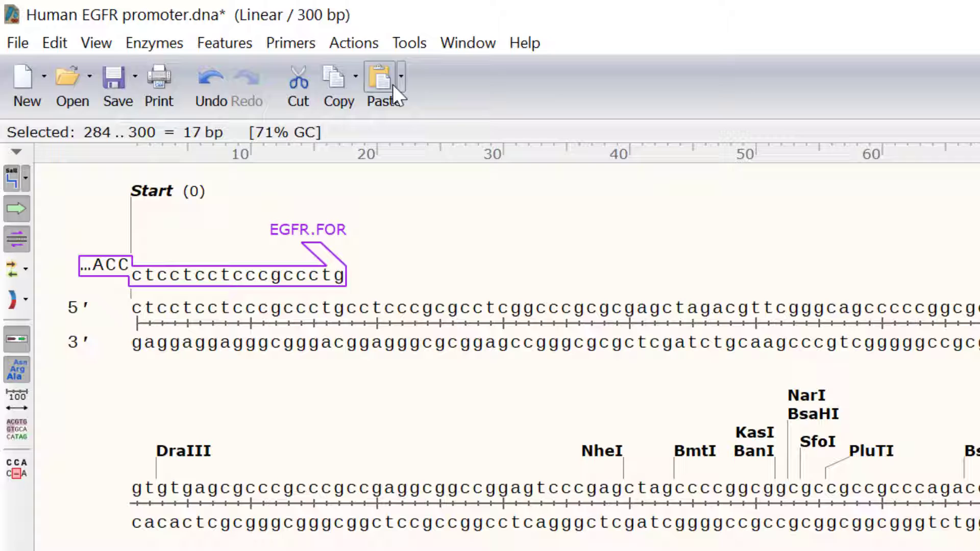
- Create bottom-strand primer EGFR.REV (cgctgctccccgaagag), described as 'Primer to add XhoI site'
left_click(301, 41)
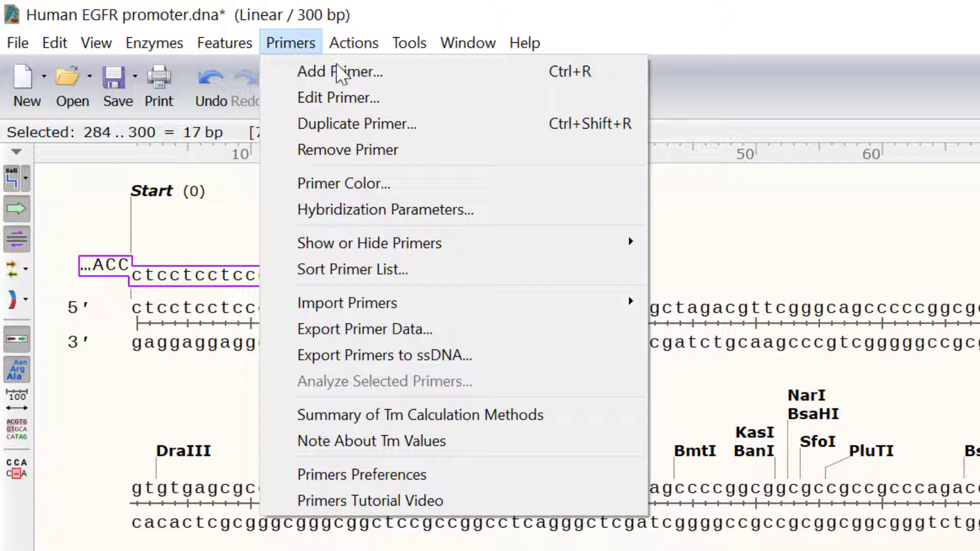
left_click(389, 77)
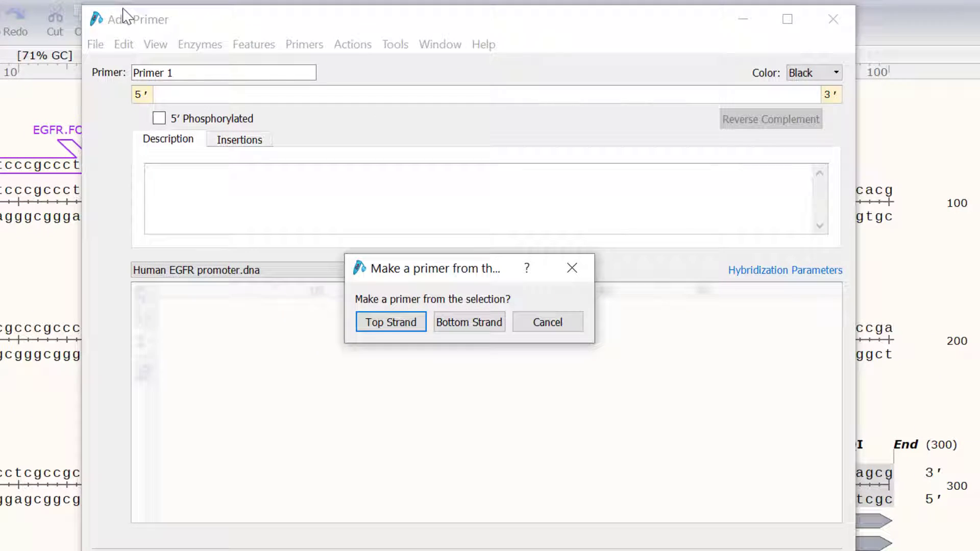
left_click(467, 323)
type("EGFR")
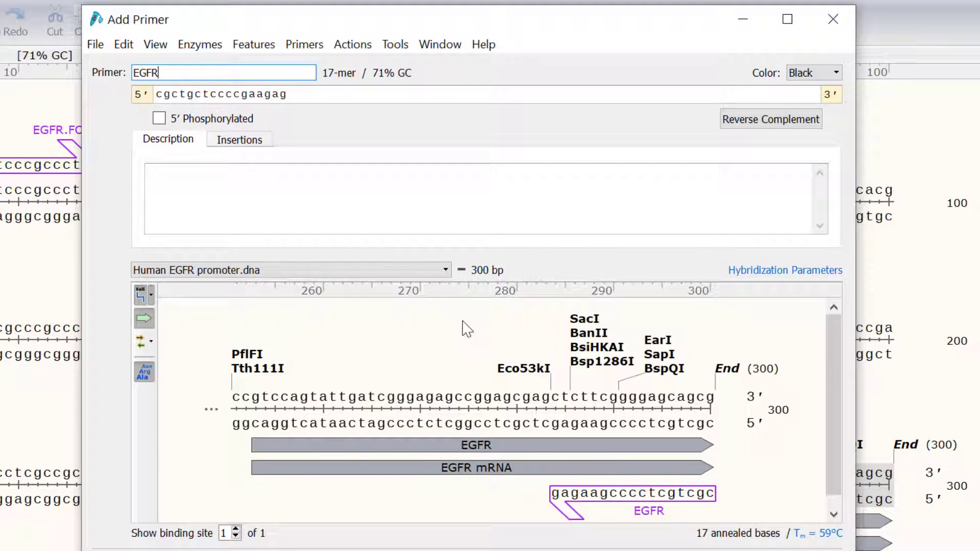
type(".REV")
left_click(369, 206)
type("P")
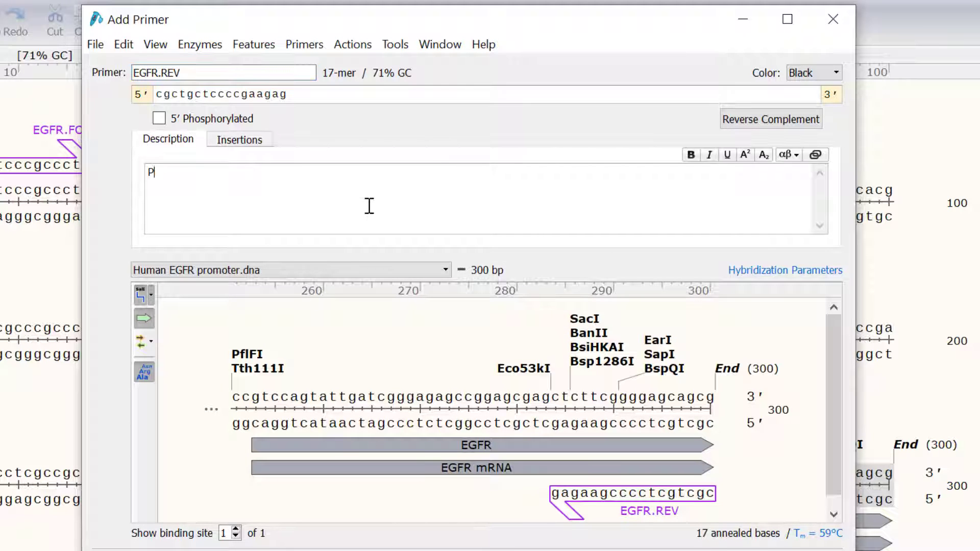
type("rimer to add XhoI site")
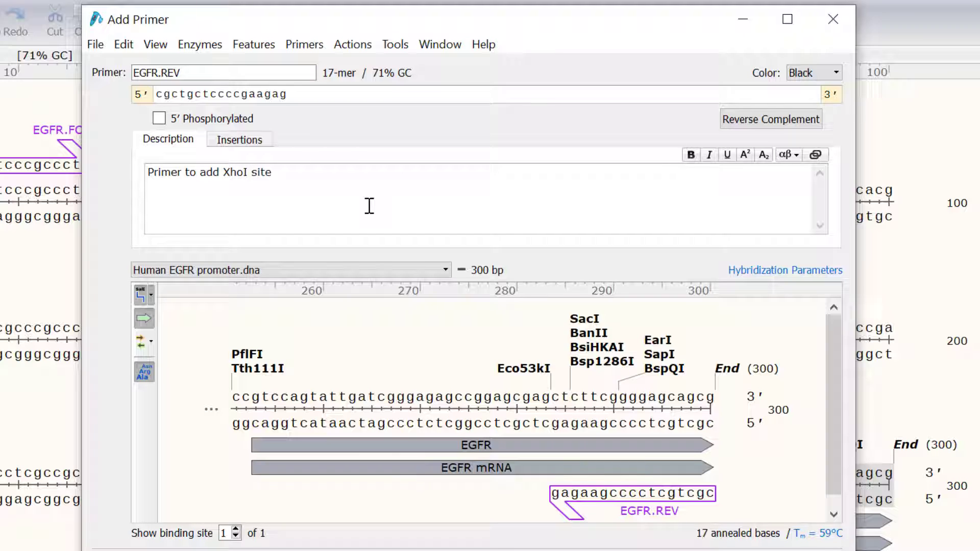
left_click(269, 140)
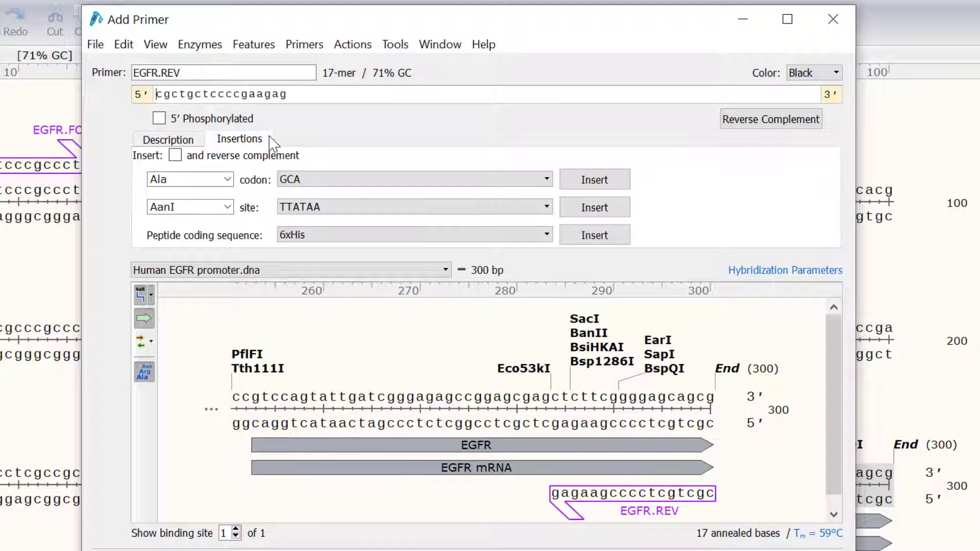
left_click(158, 94)
- Give EGFR.REV an XhoI site with aaagca 5′ tail and place it at 284..300
left_click(211, 207)
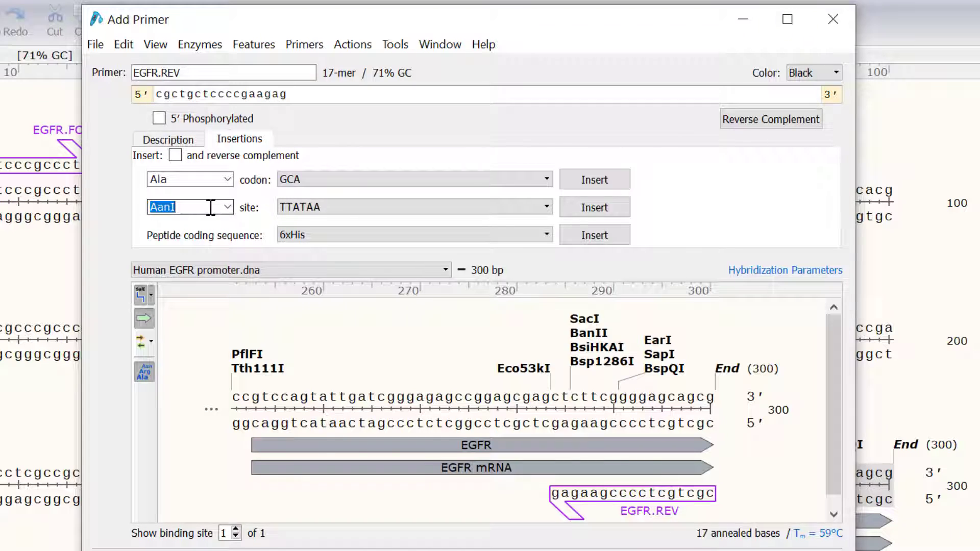
type("XhoI")
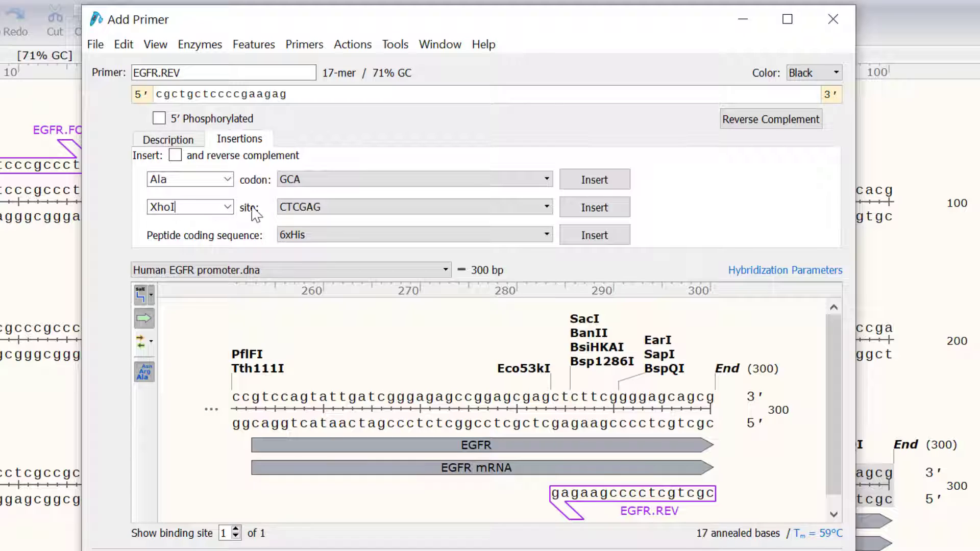
left_click(581, 209)
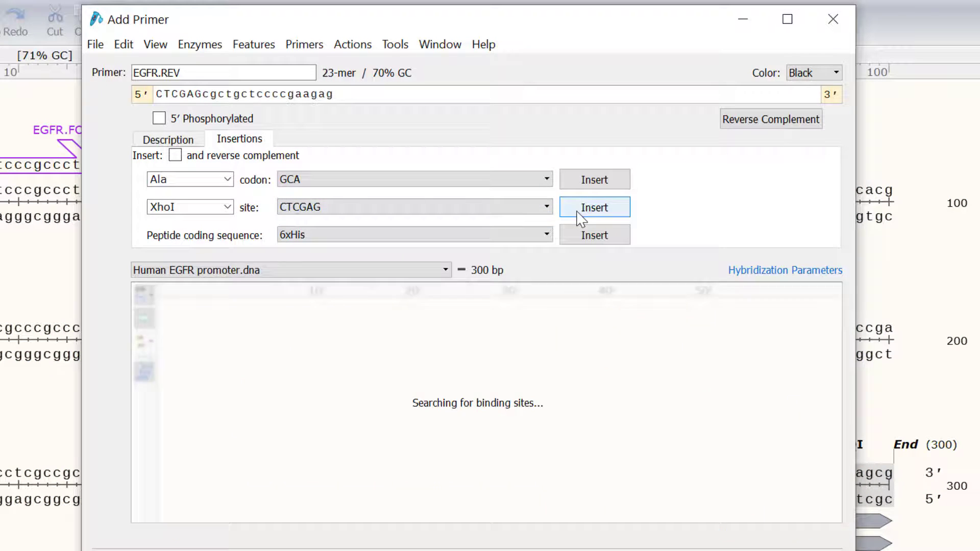
left_click(159, 94)
type("a")
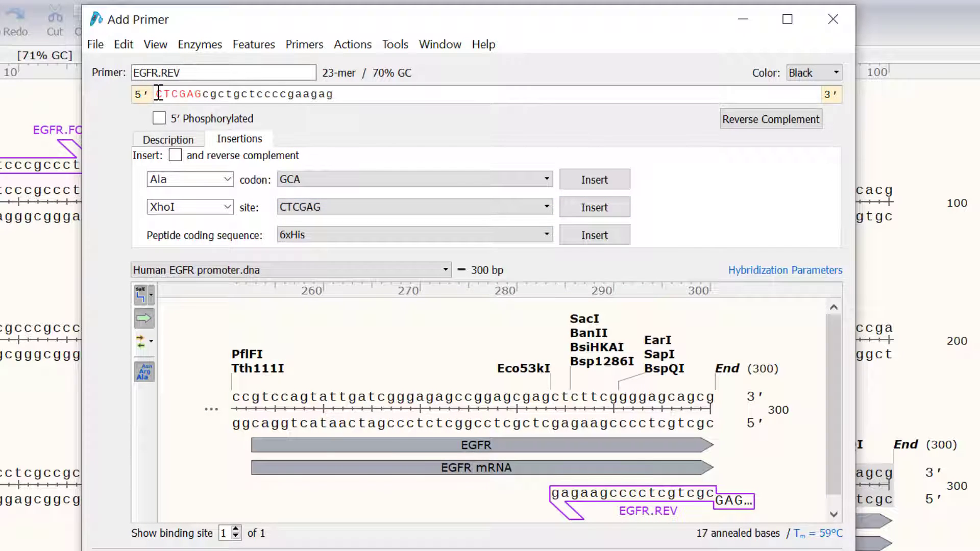
type("aa")
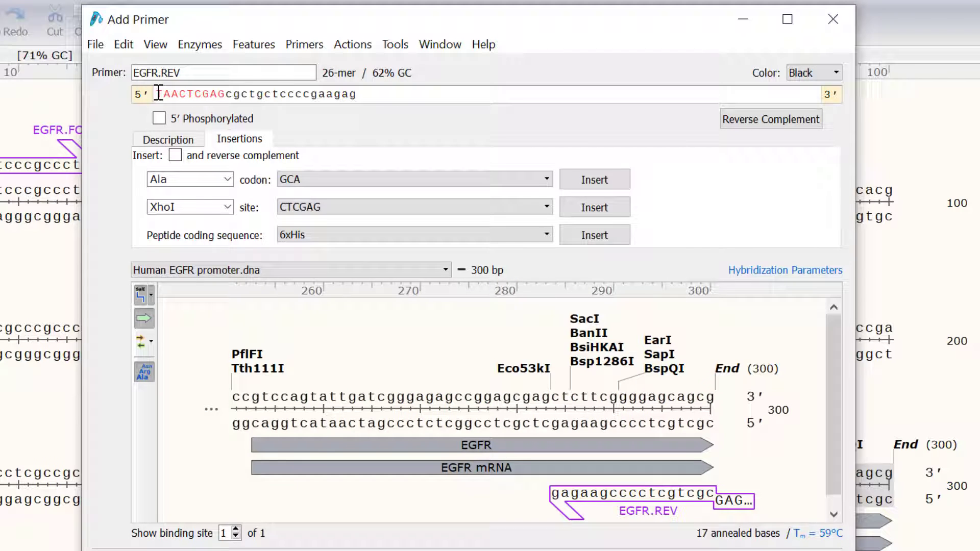
type("gca")
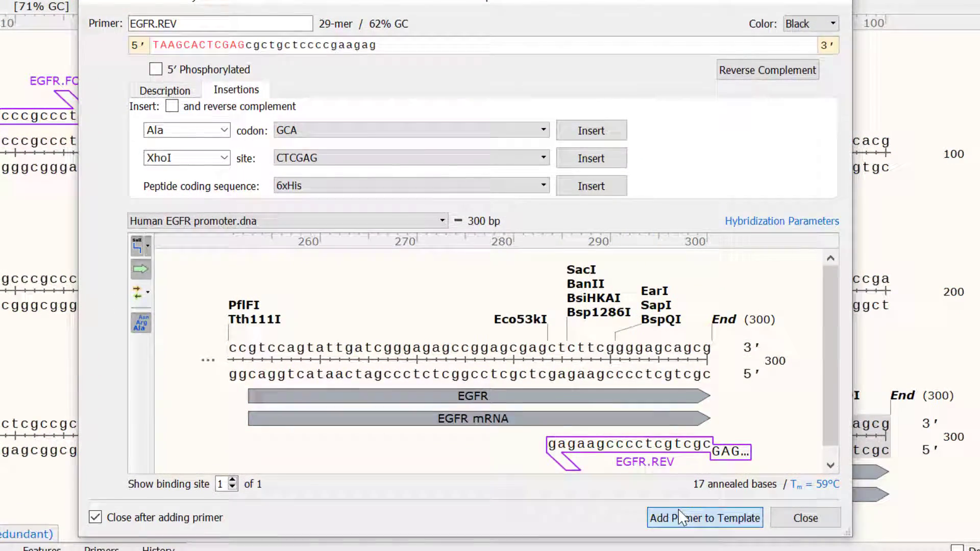
left_click(658, 517)
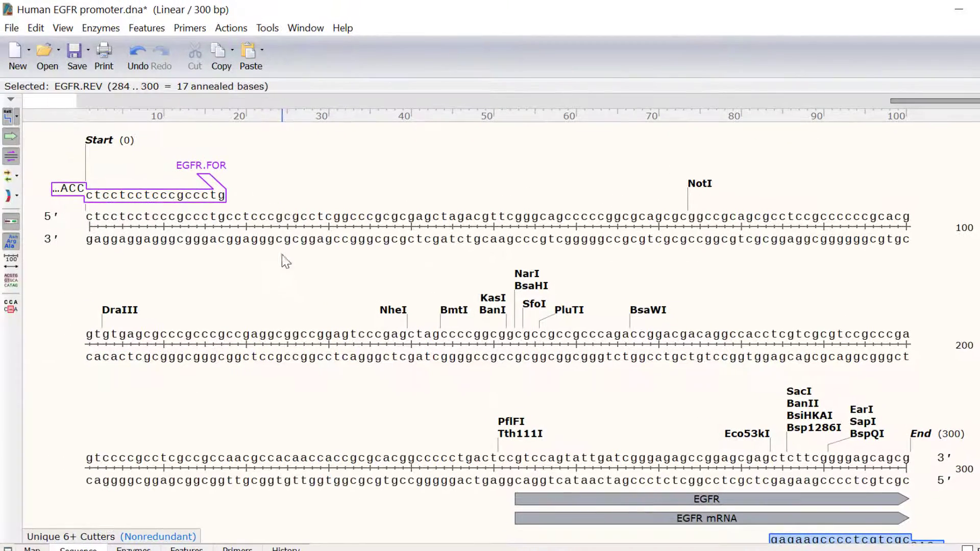
- Run PCR with EGFR.FOR and EGFR.REV, naming the 324 bp product 'EGFR Promoter PCR'
left_click(294, 192)
scroll(295, 192, "down", 1)
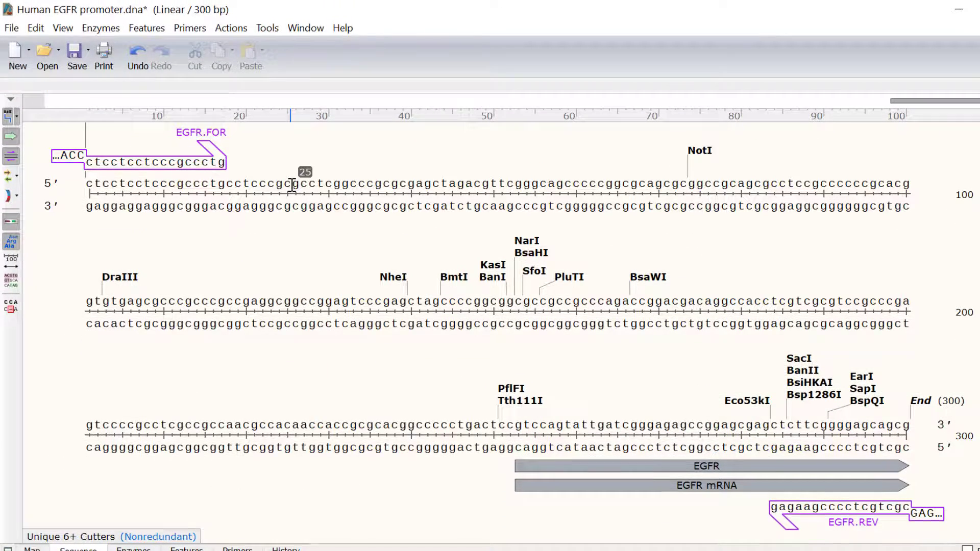
left_click(227, 29)
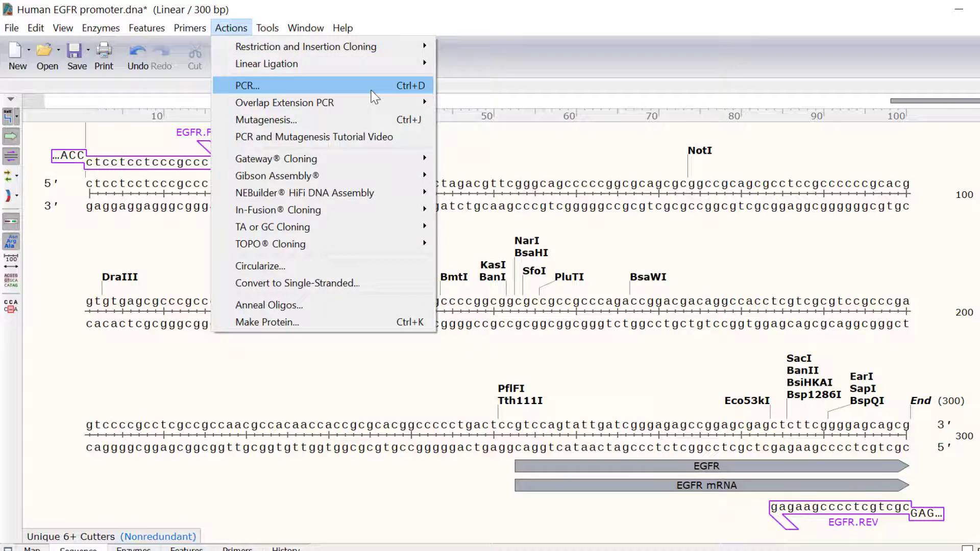
left_click(372, 91)
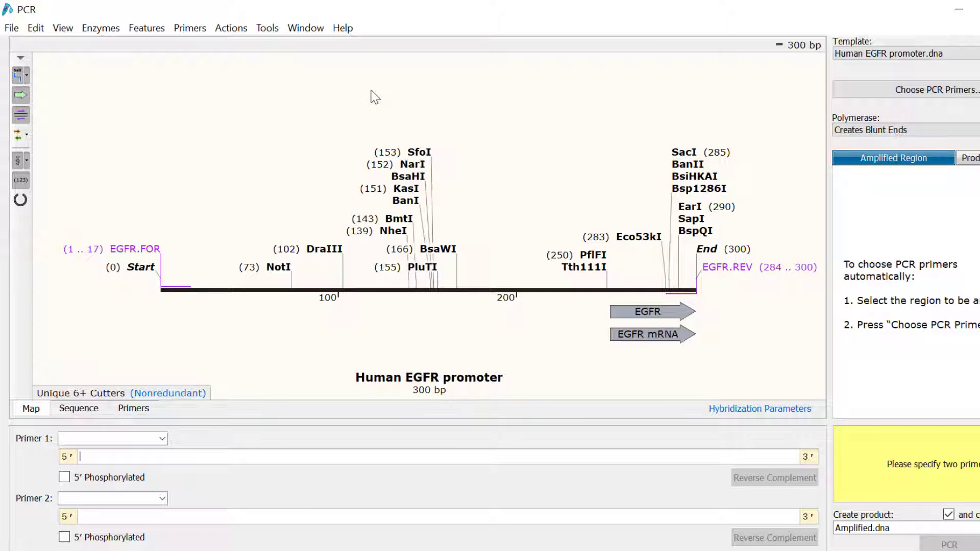
left_click(139, 249)
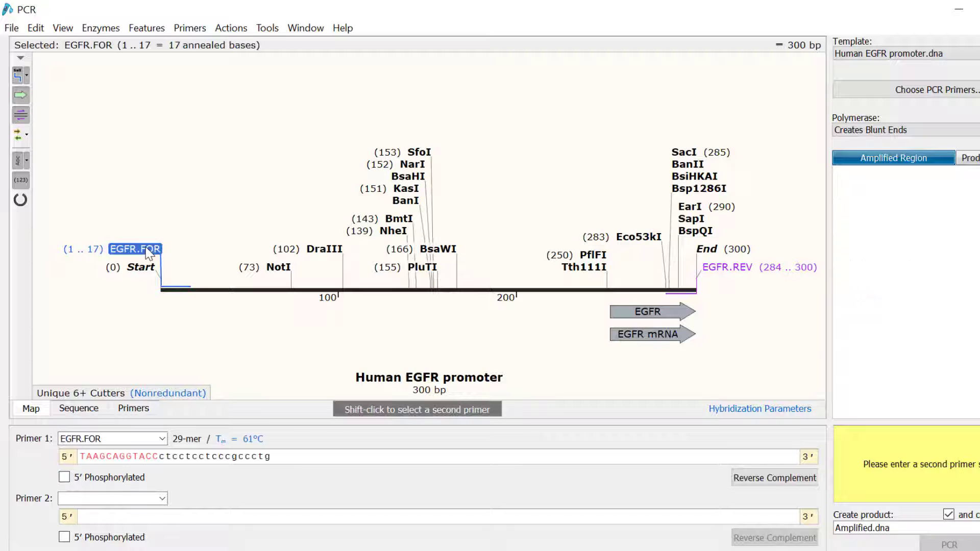
left_click(736, 269, "shift")
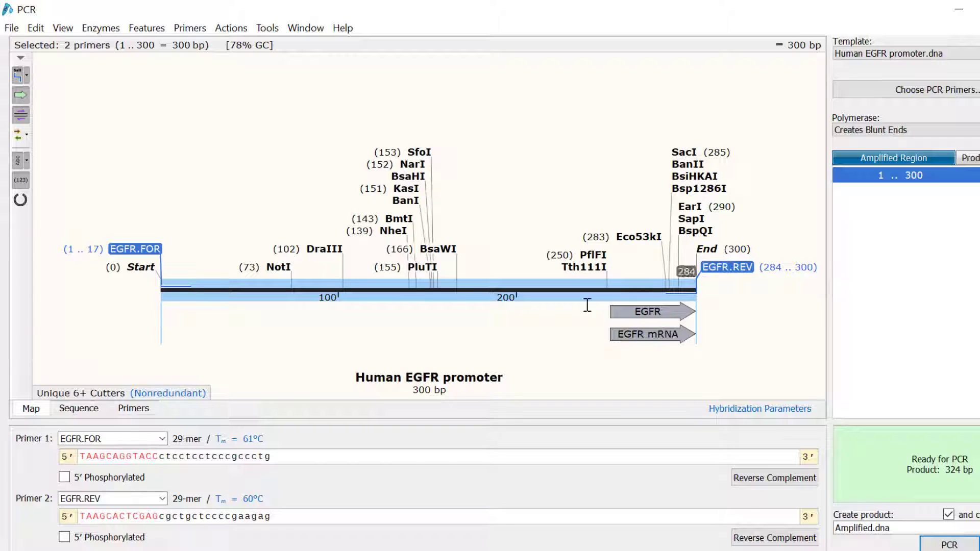
left_click(163, 440)
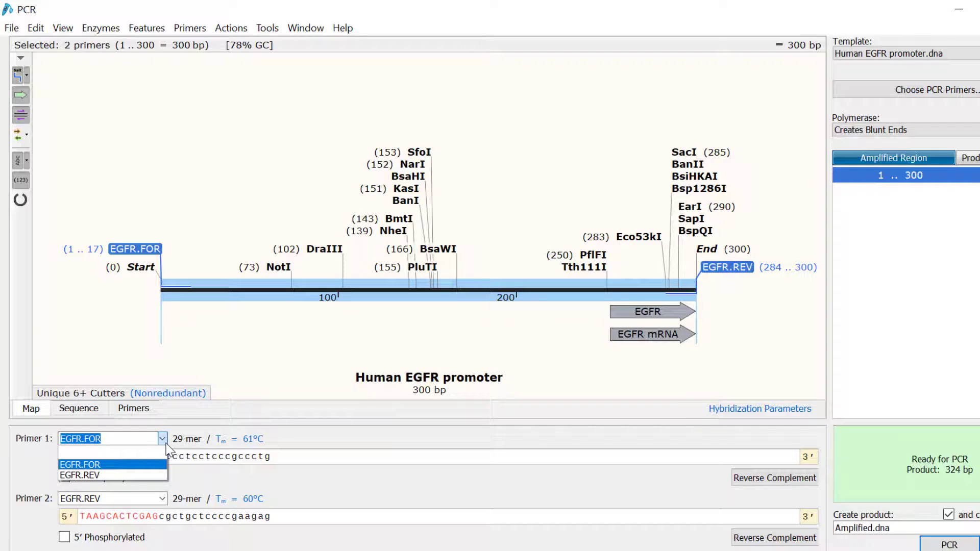
left_click(168, 450)
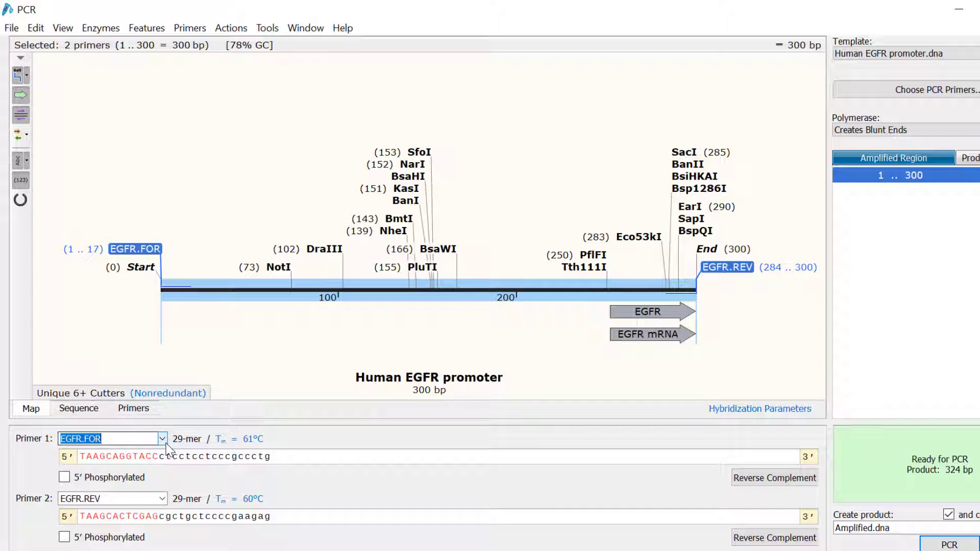
double_click(856, 524)
type("EGFR Promoter ")
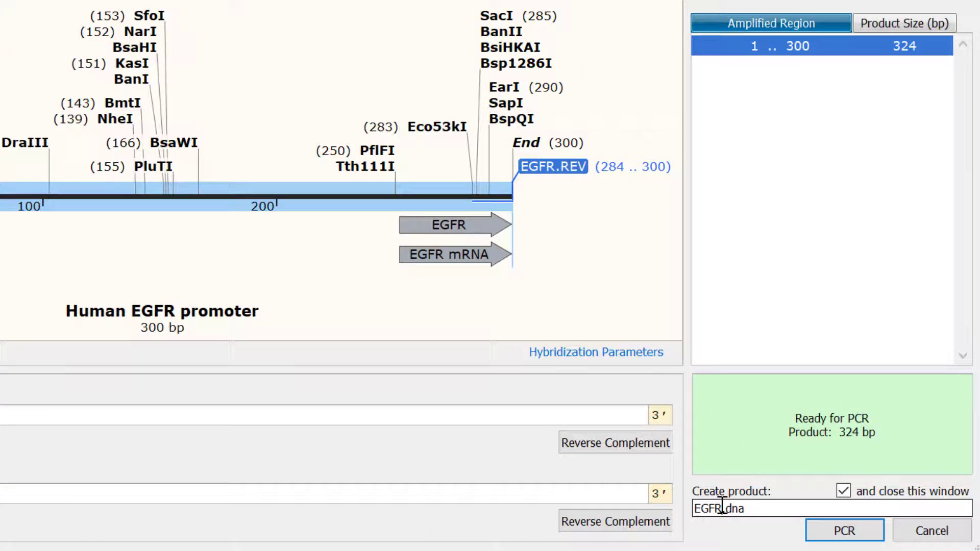
type("PCR")
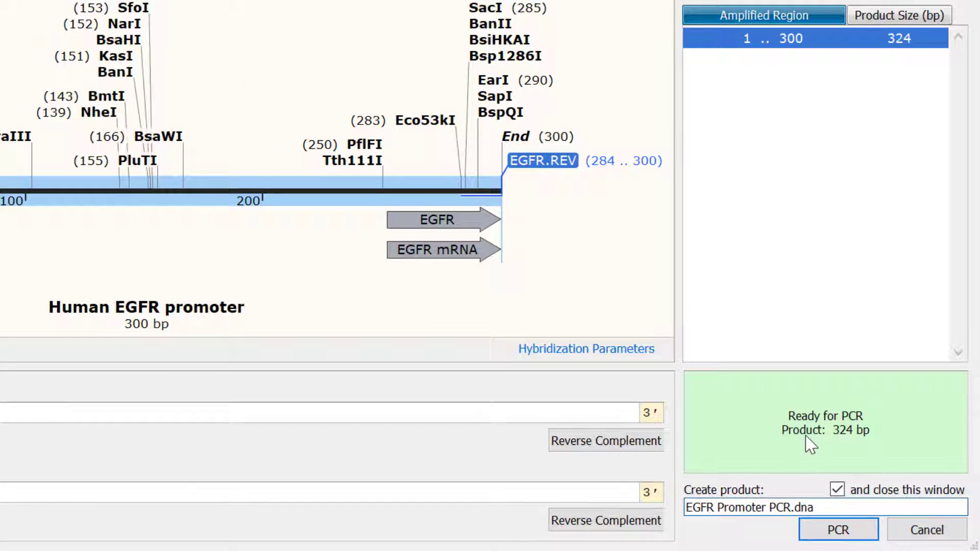
left_click(831, 533)
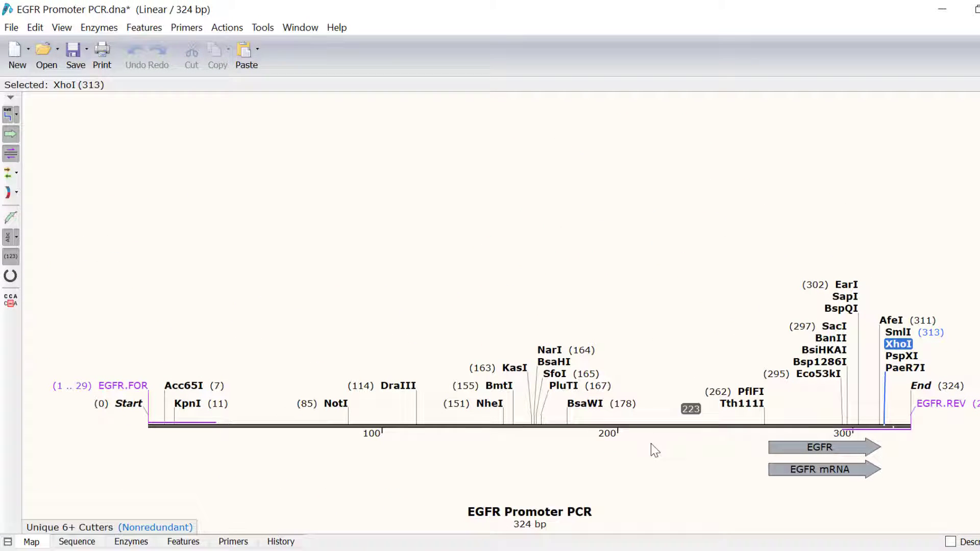
- Show the product's history: PCR of Human EGFR promoter 1..300 with EGFR.FOR and EGFR.REV
left_click(282, 542)
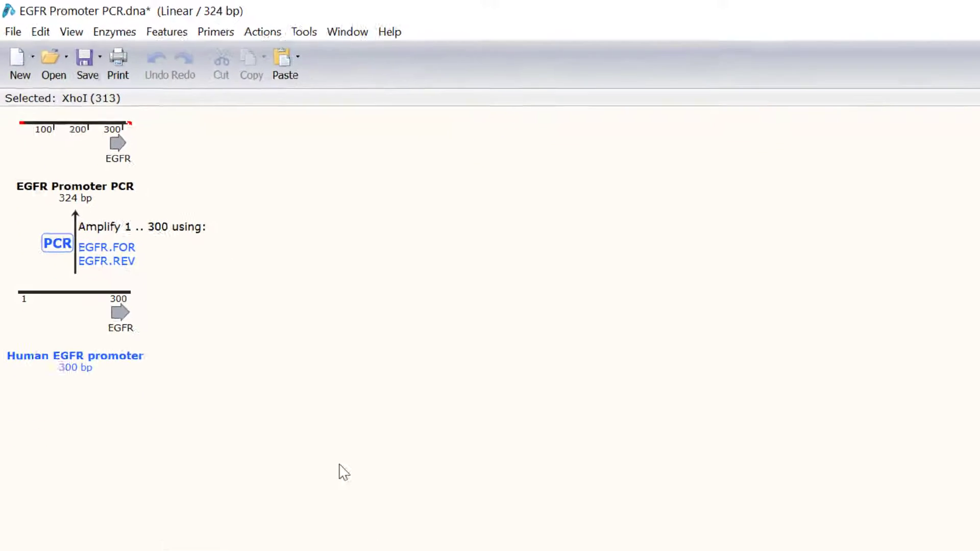
- List the product's primers: EGFR.FOR at 1..29 and EGFR.REV at 296..324
left_click(249, 543)
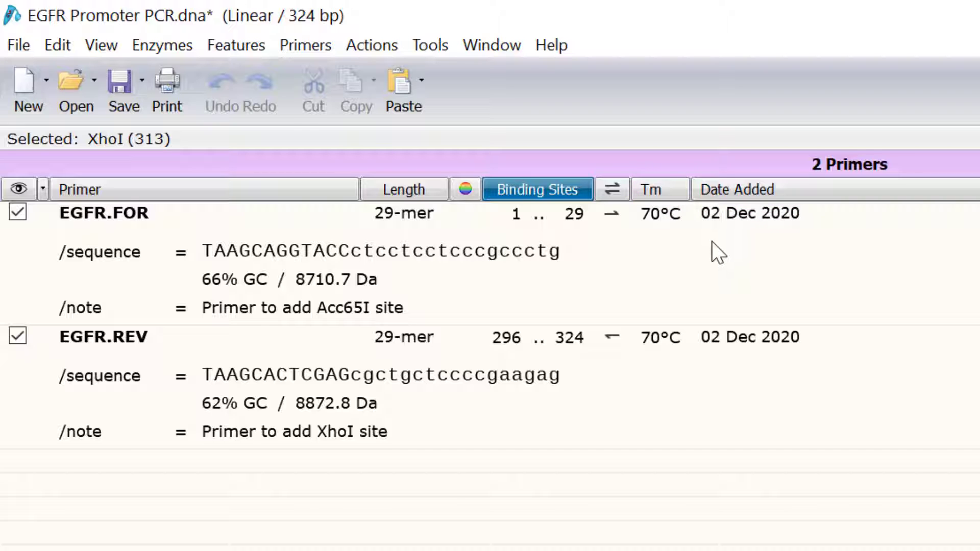
- Export both primers' data with Primer name and Sequence fields to a text file
left_click(330, 42)
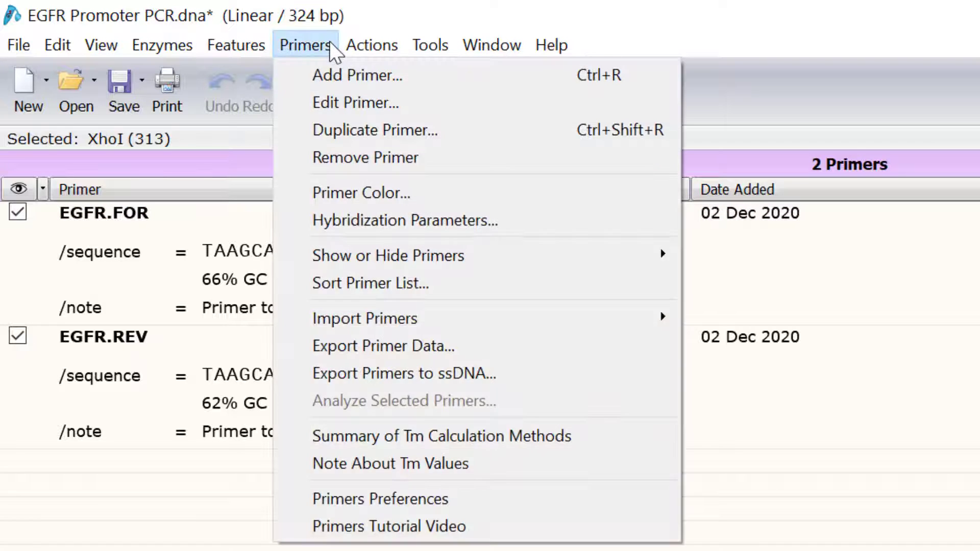
left_click(470, 336)
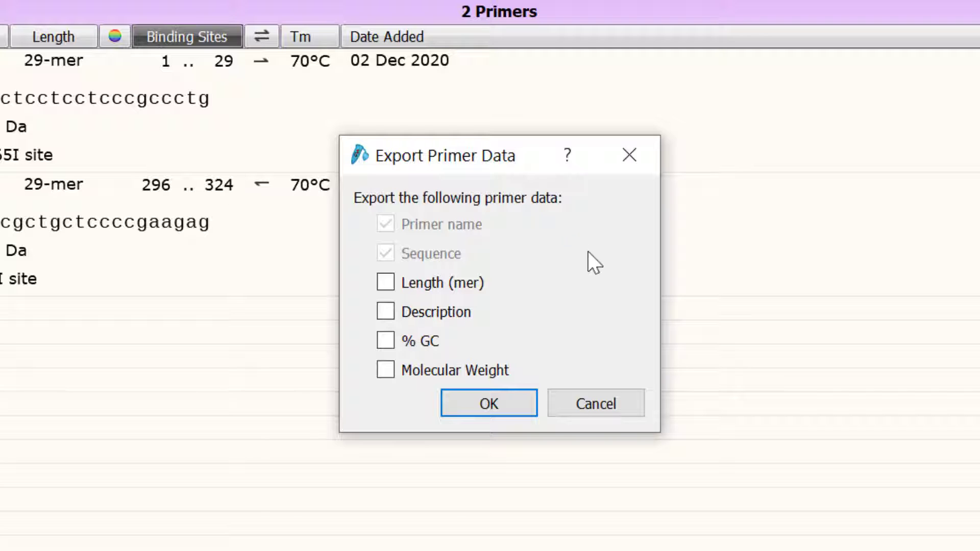
left_click(514, 415)
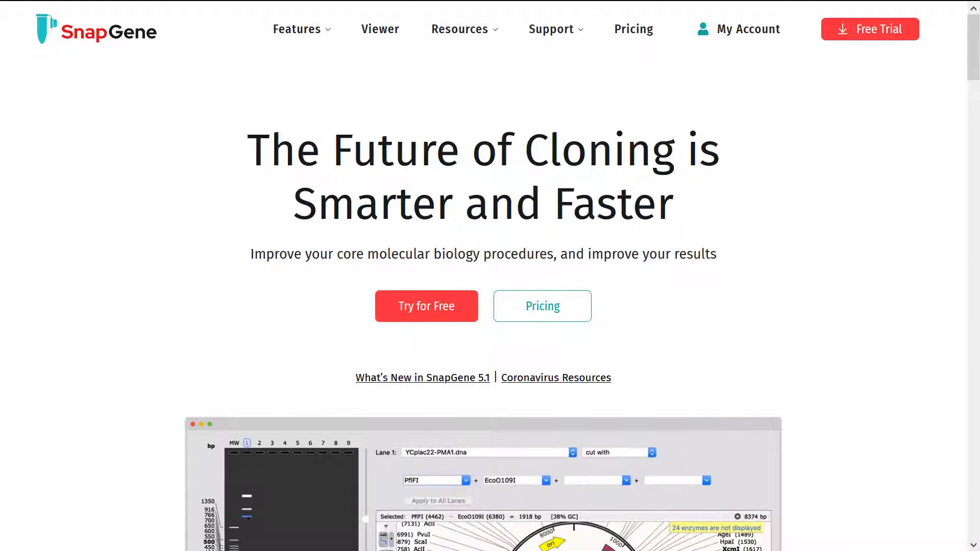
- Scroll the SnapGene homepage down past Visualize Your Process to the Design Better Procedures section
scroll(490, 276, "down", 6)
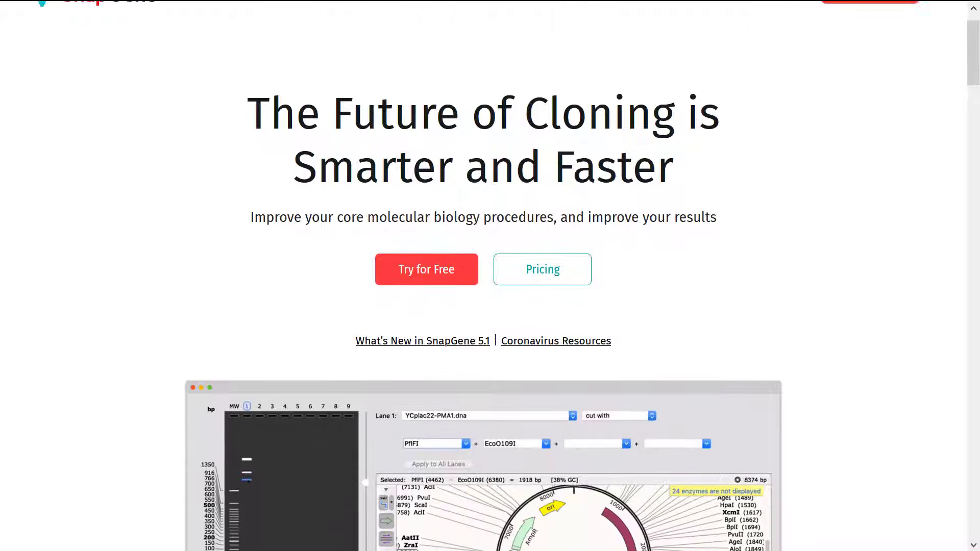
scroll(490, 276, "down", 7)
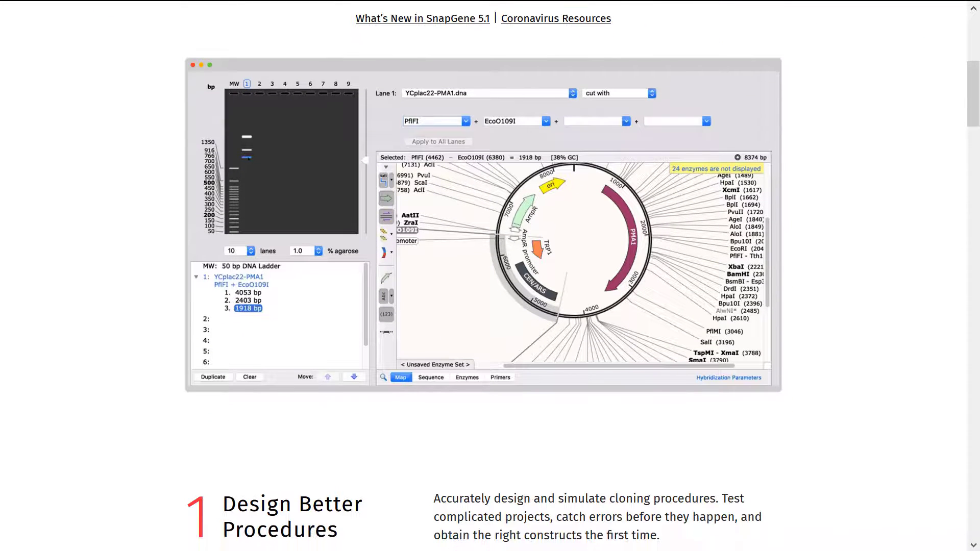
scroll(490, 275, "down", 12)
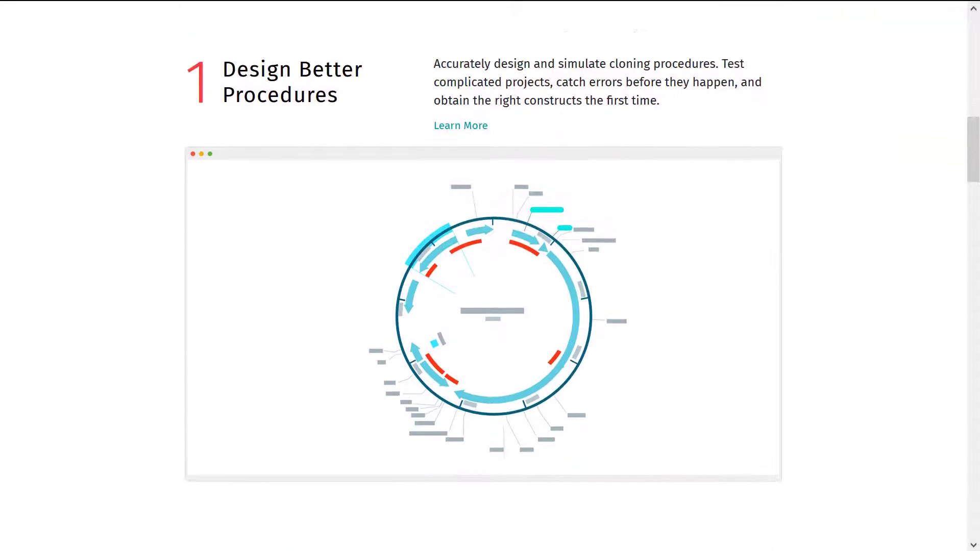